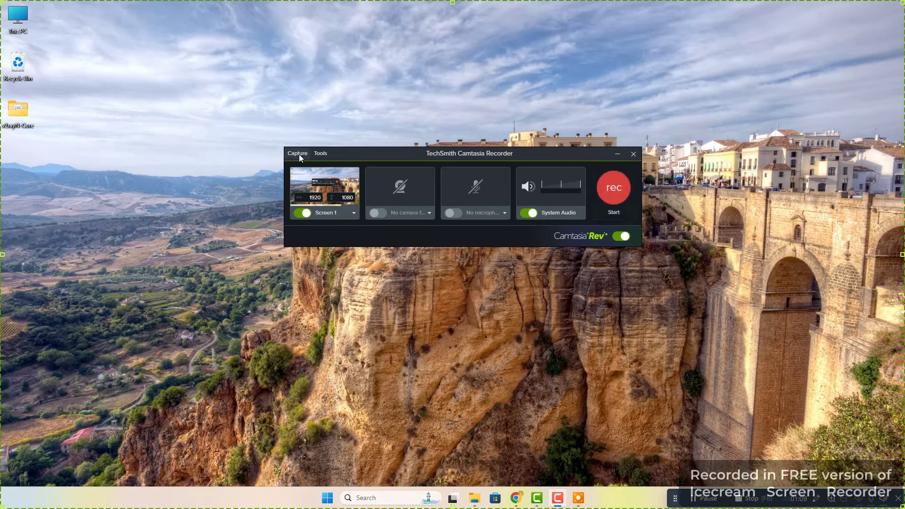
Step: Open the recorder preferences and review the output file name options and the default output folder
left_click(320, 153)
left_click(335, 163)
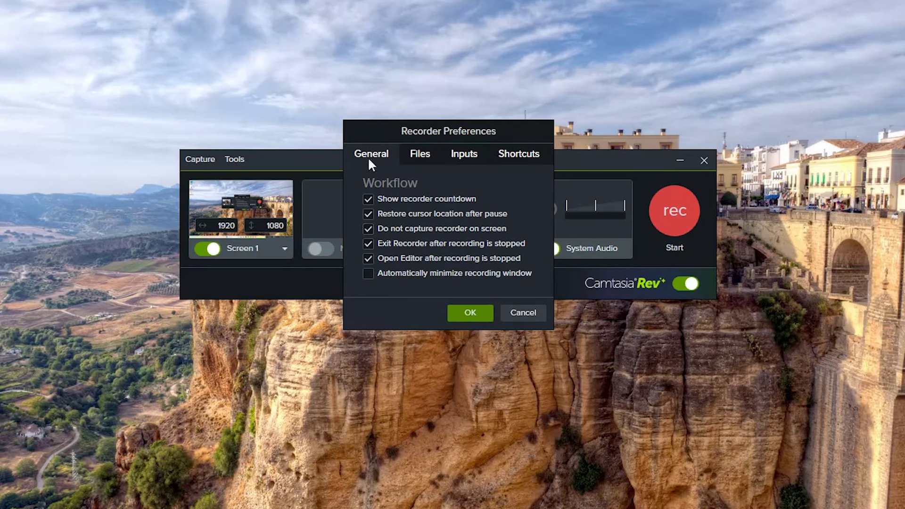
left_click(417, 161)
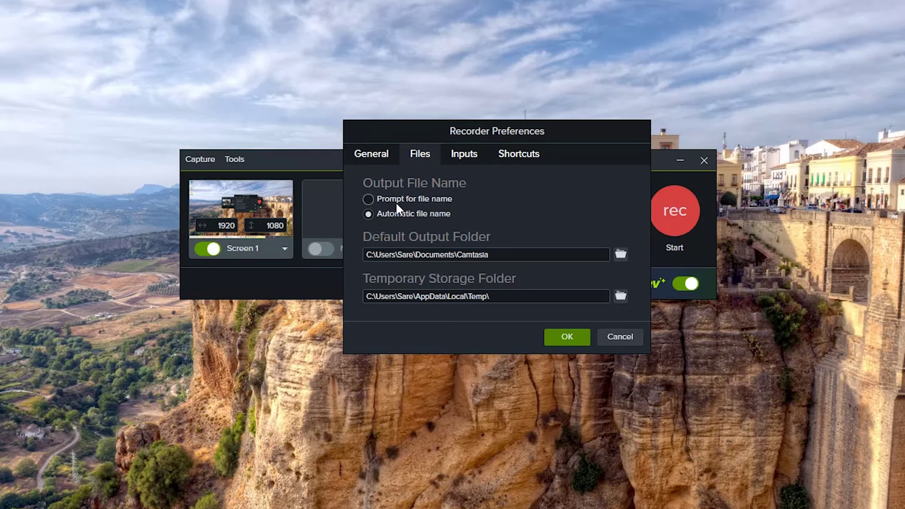
left_click(368, 200)
left_click(619, 255)
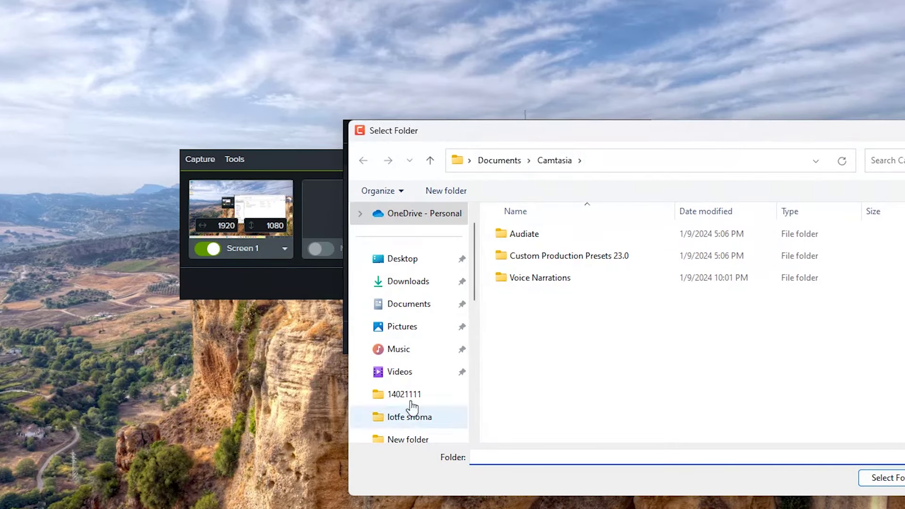
scroll(413, 407, "down", 6)
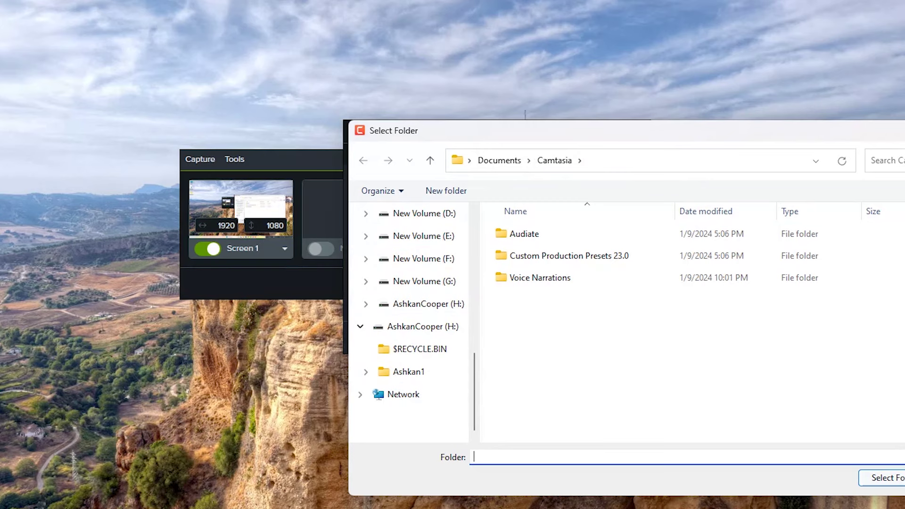
left_click(881, 478)
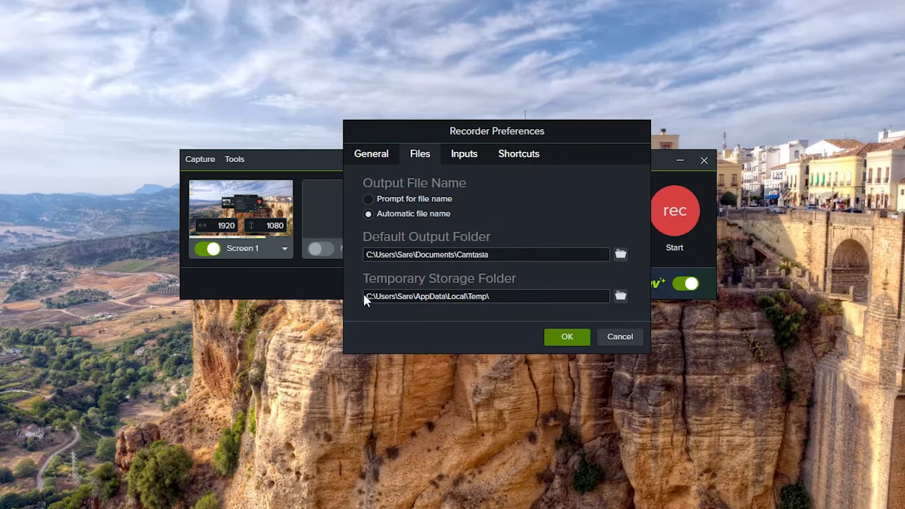
Step: Examine the paths of the temporary storage folder and the default output folder
left_click_drag(512, 299, 384, 300)
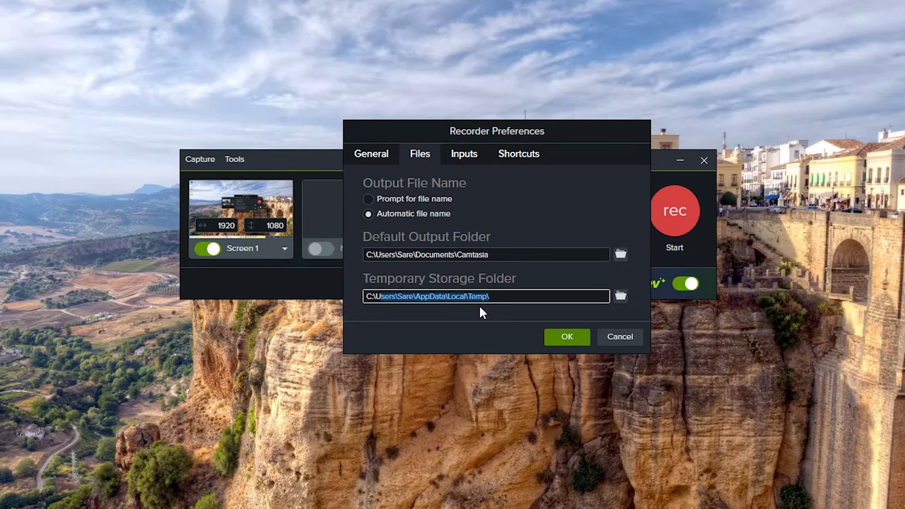
left_click(511, 295)
left_click_drag(505, 297, 351, 297)
left_click(499, 252)
left_click_drag(500, 252, 347, 250)
left_click(526, 257)
left_click_drag(526, 257, 426, 257)
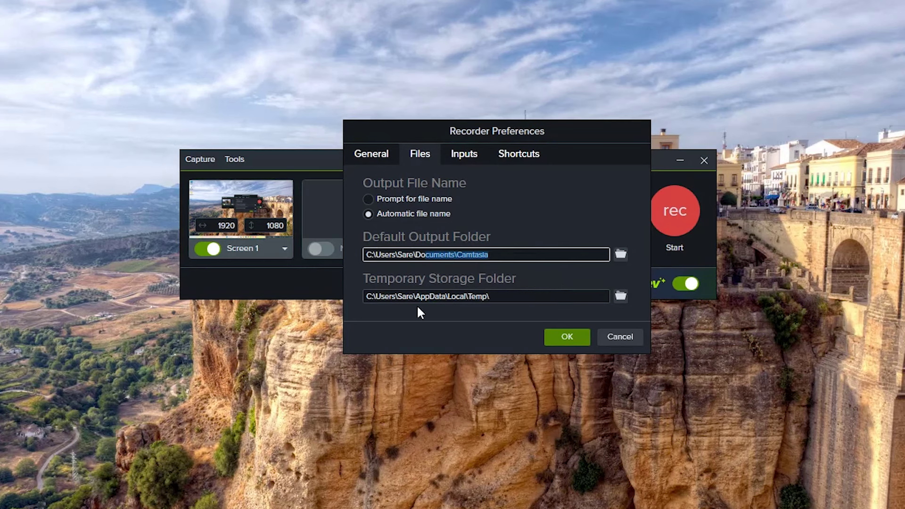
Step: Set the maximum capture frame rate to 30 and the recording encoder to TSC2
left_click(467, 159)
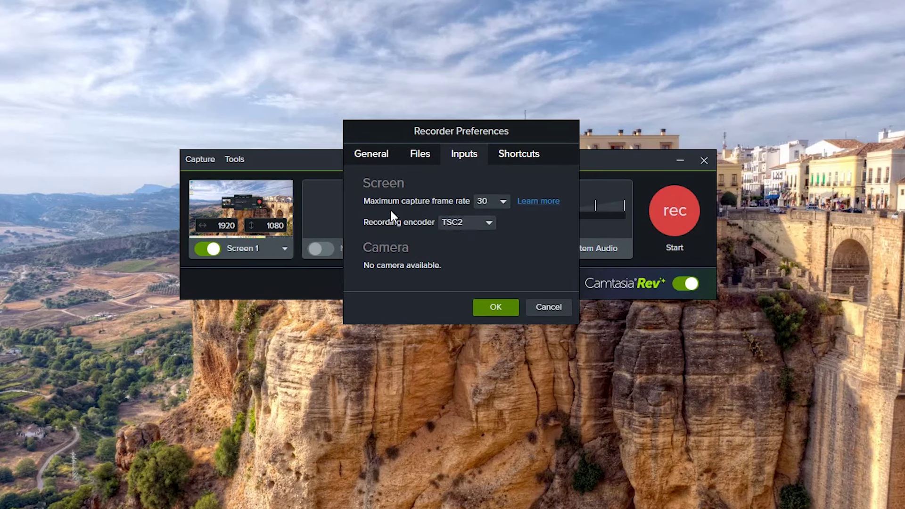
left_click(504, 203)
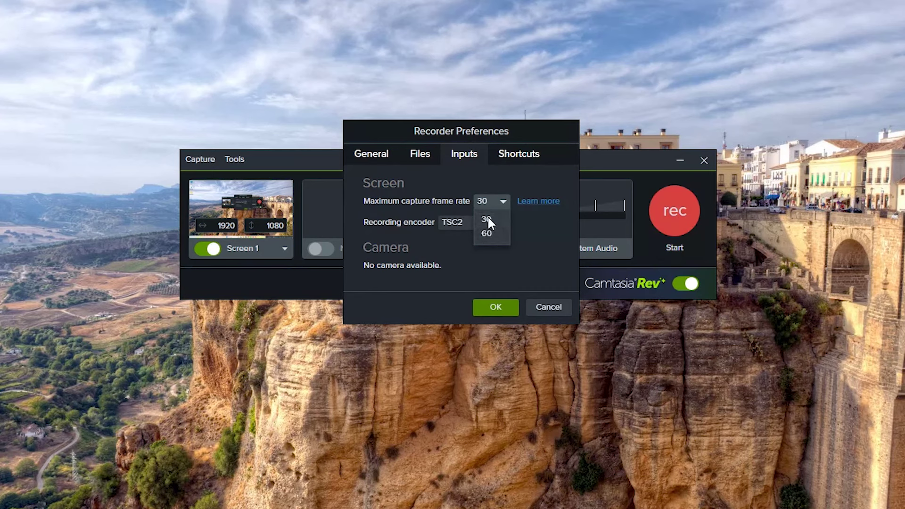
left_click(495, 219)
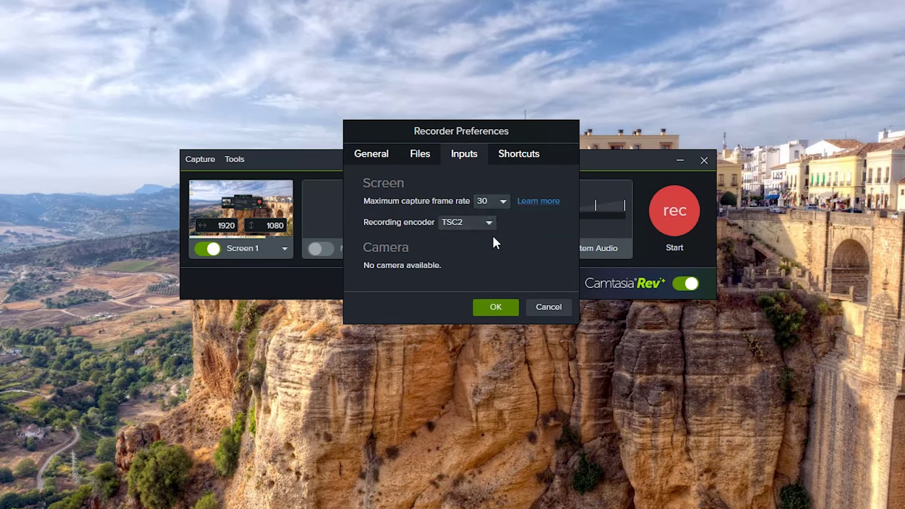
left_click(462, 227)
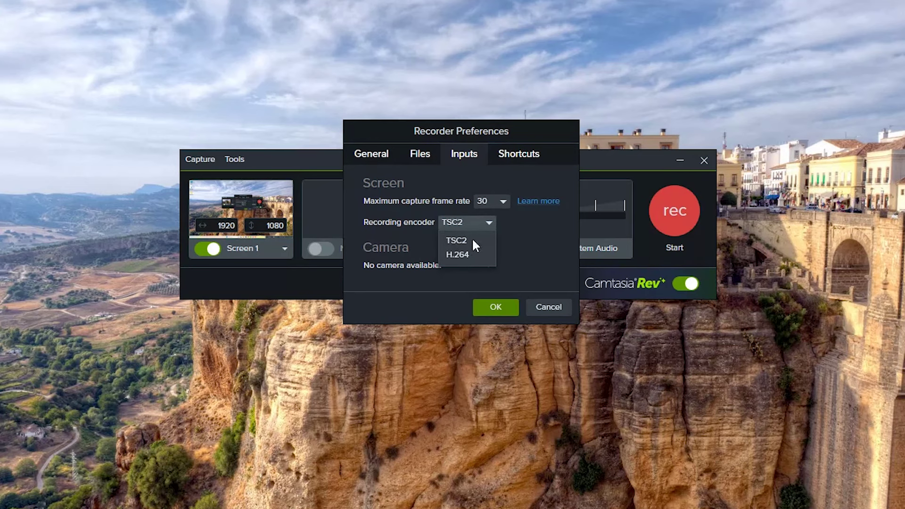
left_click(473, 242)
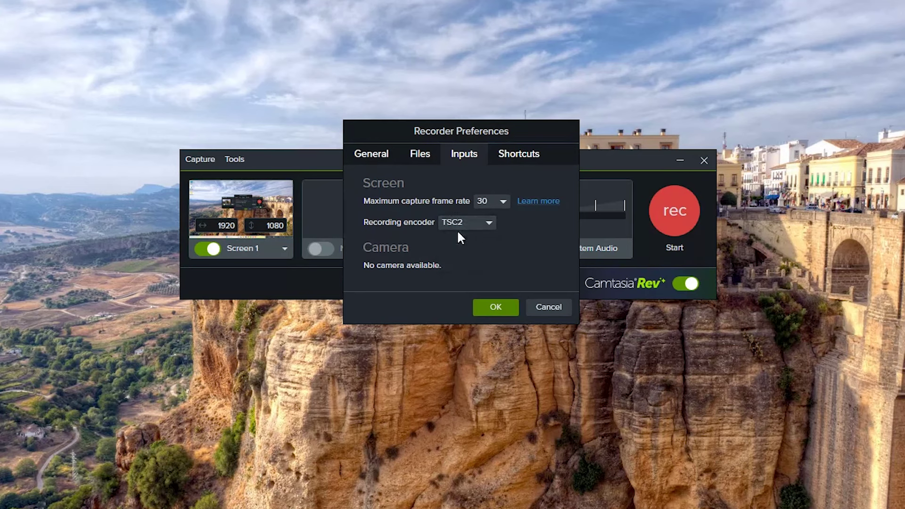
Step: Review the recording shortcuts and close the recorder preferences without saving
left_click(521, 160)
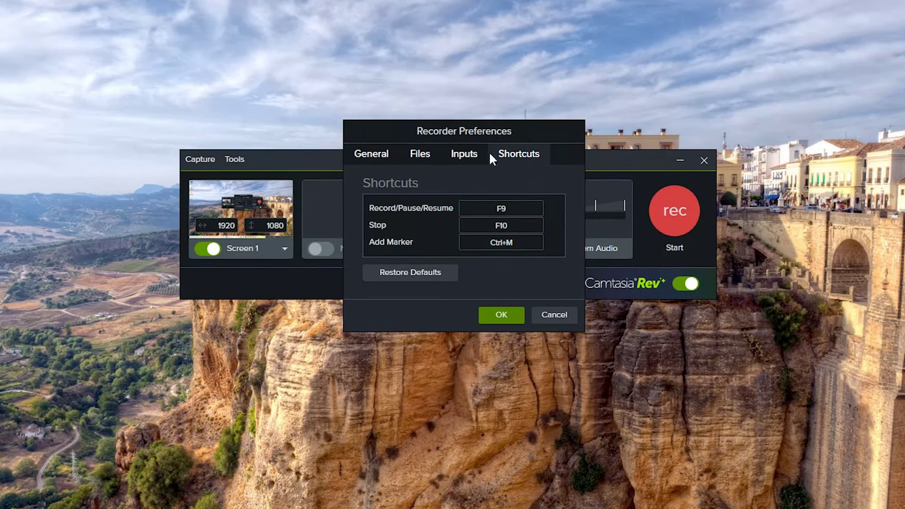
left_click(557, 317)
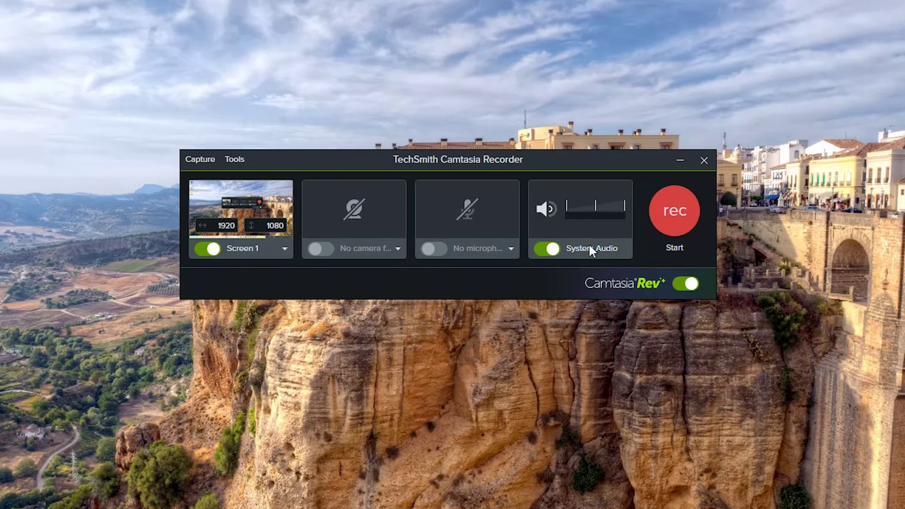
Step: Try to choose a custom recording region, and review the available screen area presets
left_click(256, 254)
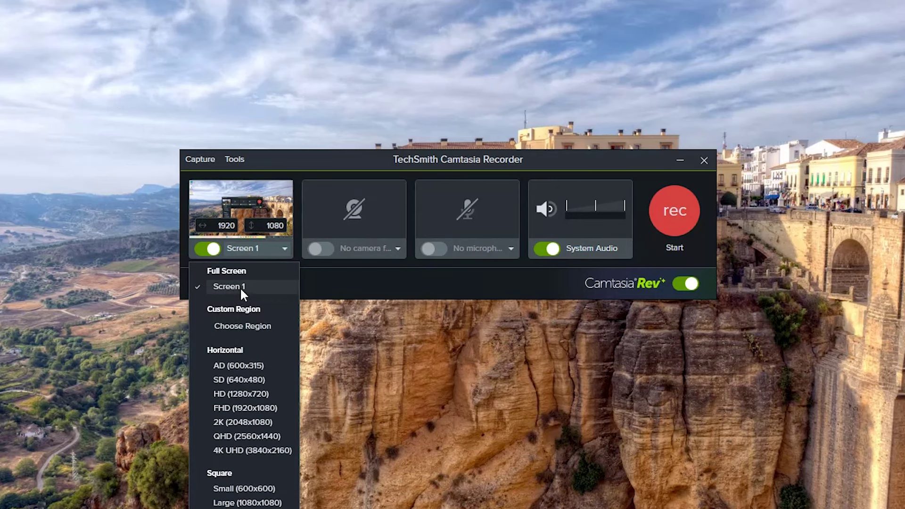
left_click(224, 328)
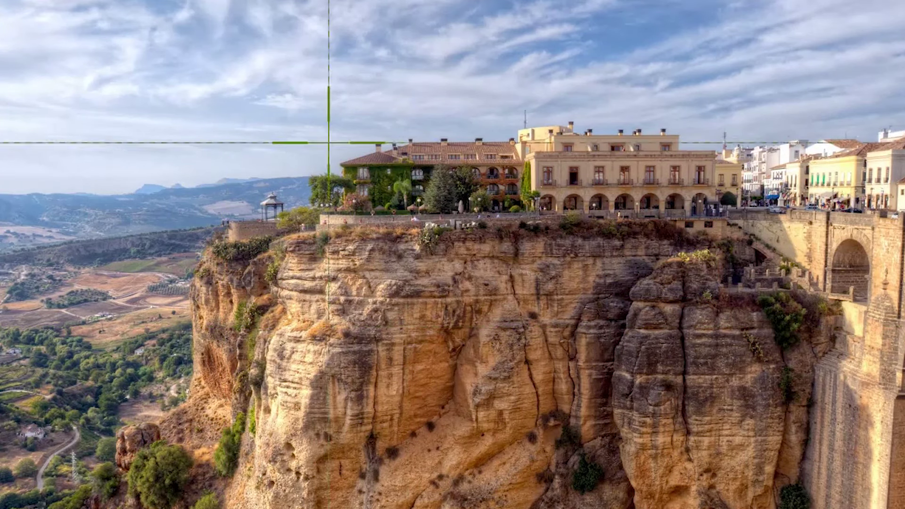
left_click(287, 178)
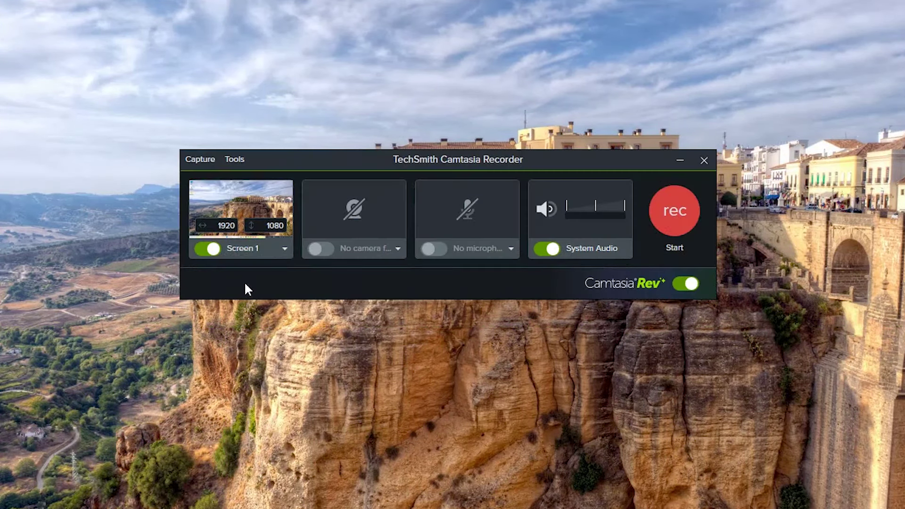
left_click(277, 252)
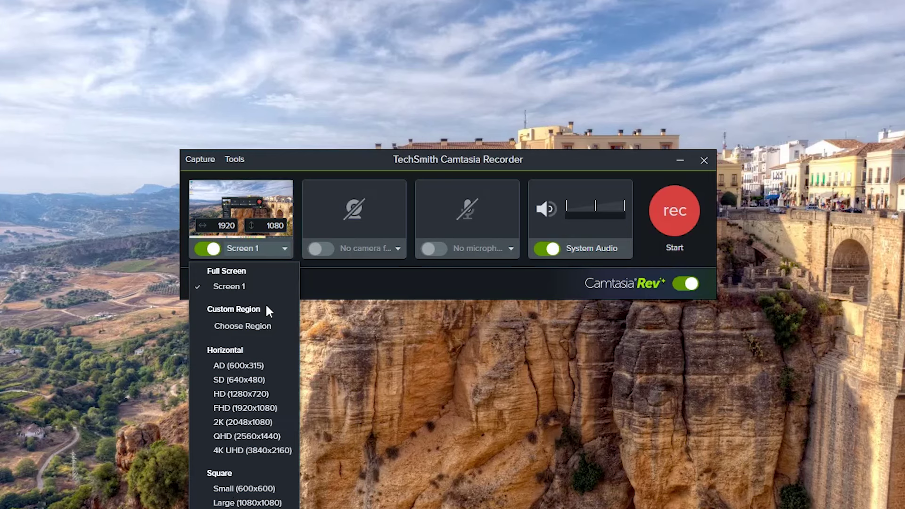
left_click(310, 225)
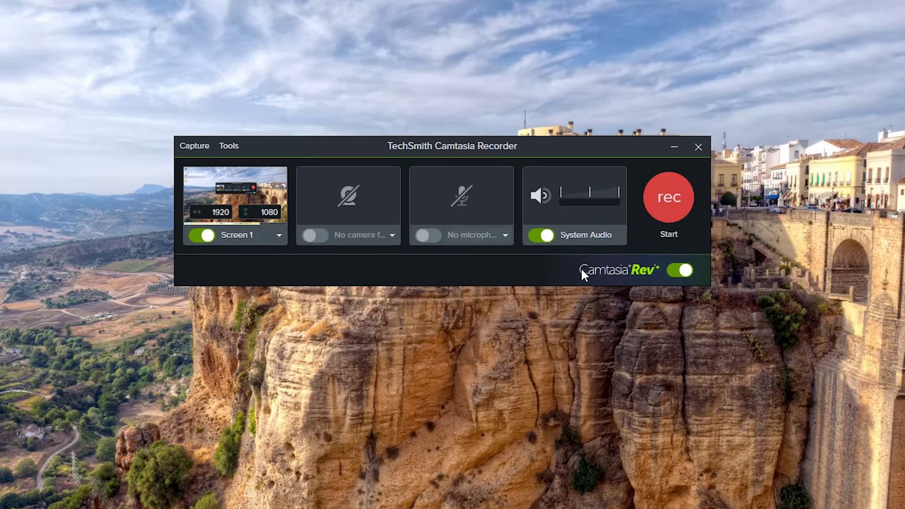
Step: Play the subscribe media file and switch System Audio off and back on to test its capture
left_click(503, 235)
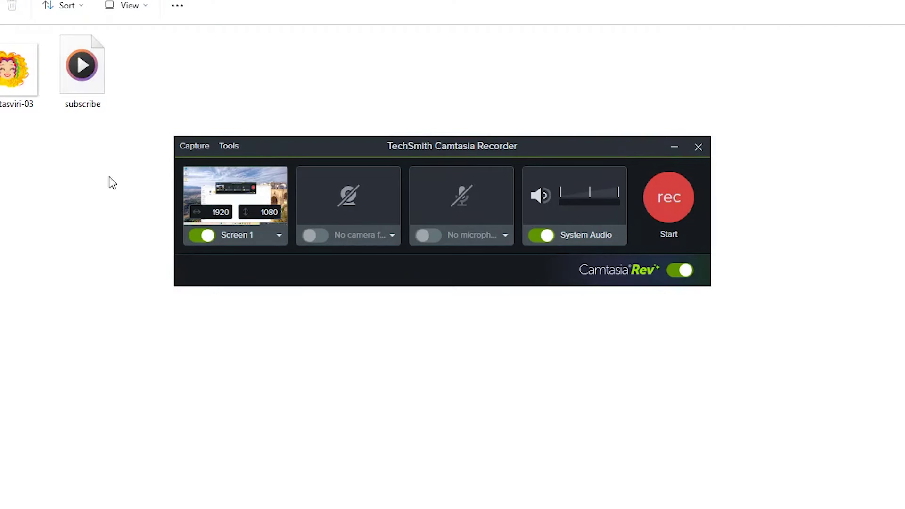
double_click(79, 81)
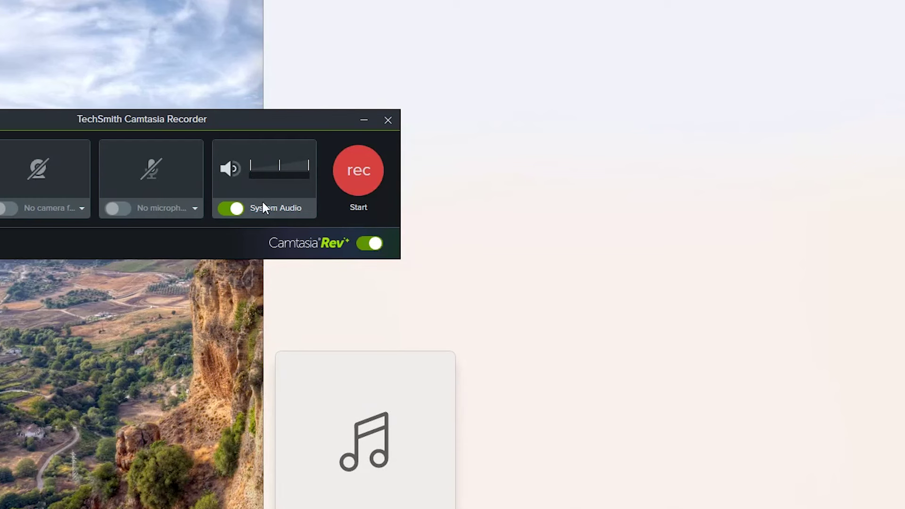
left_click(236, 209)
left_click(231, 208)
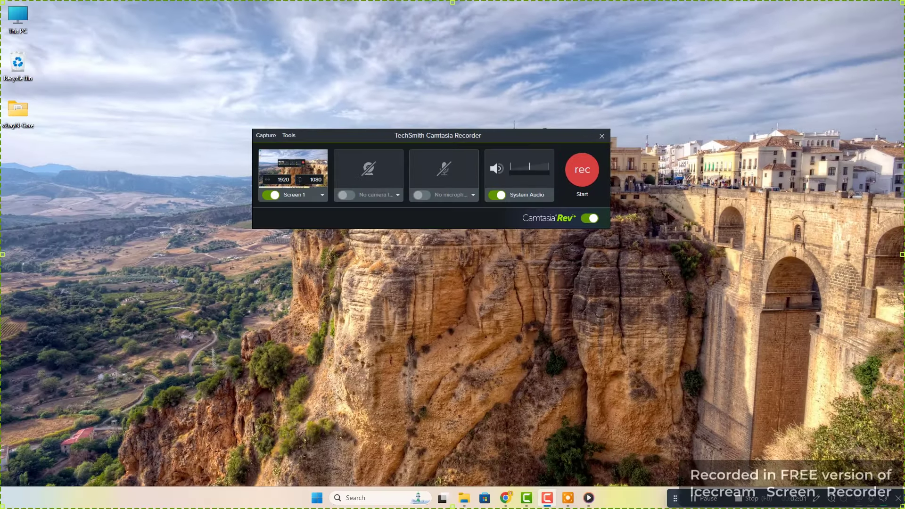
Step: Record the full Screen 1 with system audio and stop the recording
left_click(586, 175)
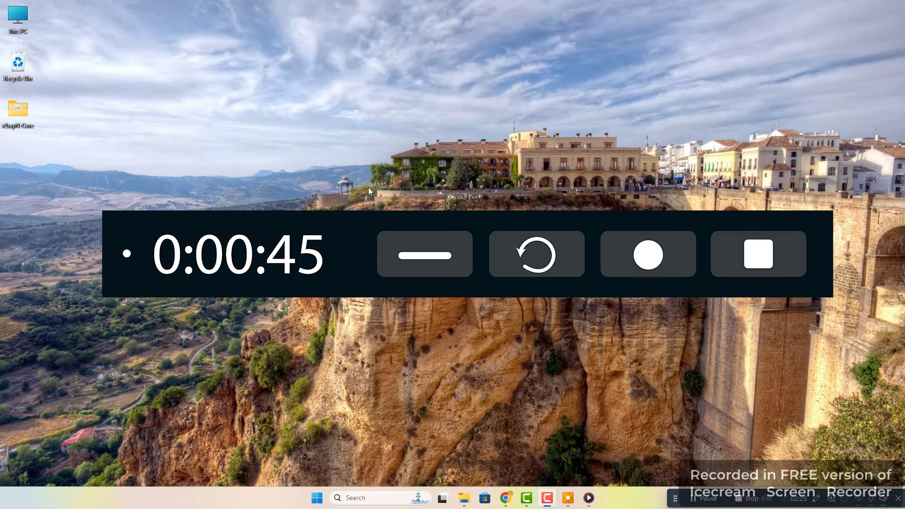
left_click(346, 75)
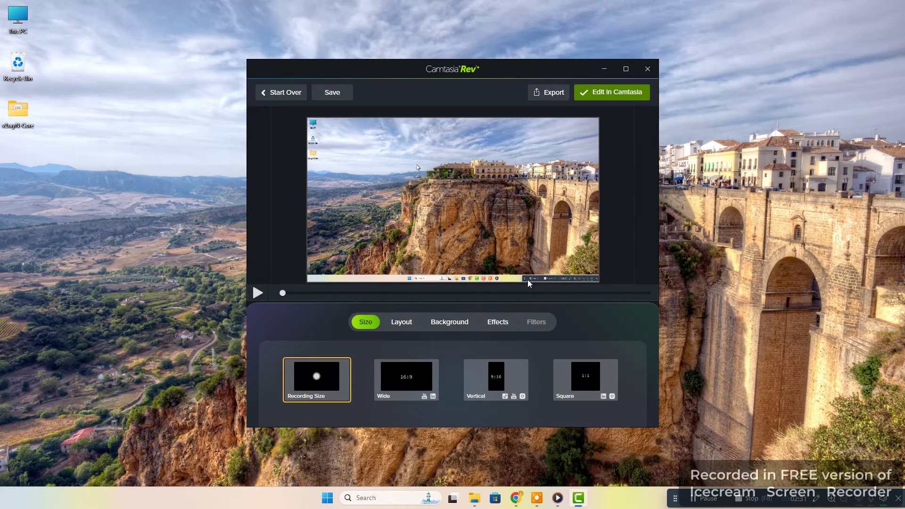
Step: Review the effects and size options for the recording and open it for editing in Camtasia
left_click(507, 324)
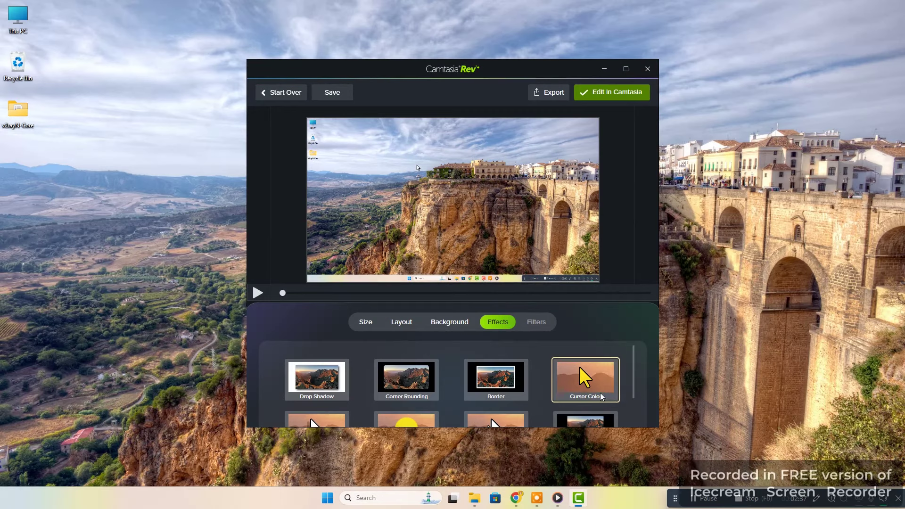
scroll(602, 397, "down", 1)
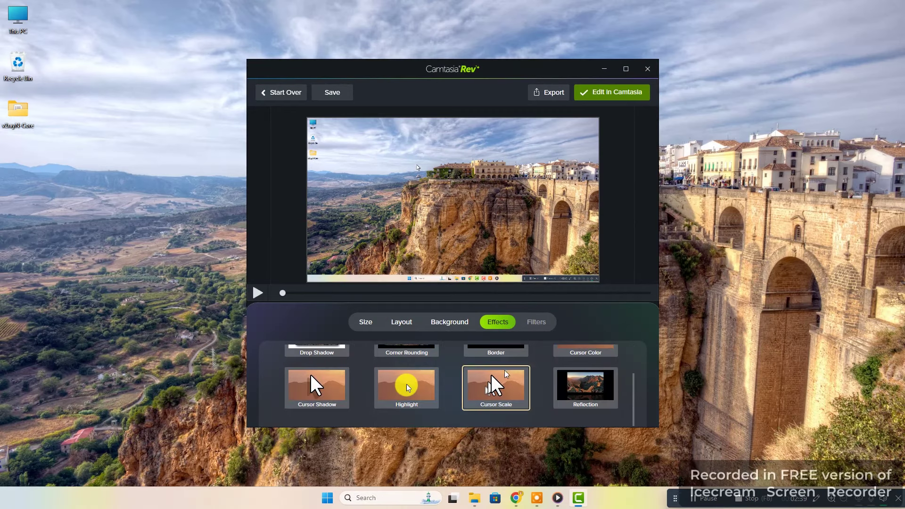
scroll(506, 374, "up", 1)
left_click(366, 323)
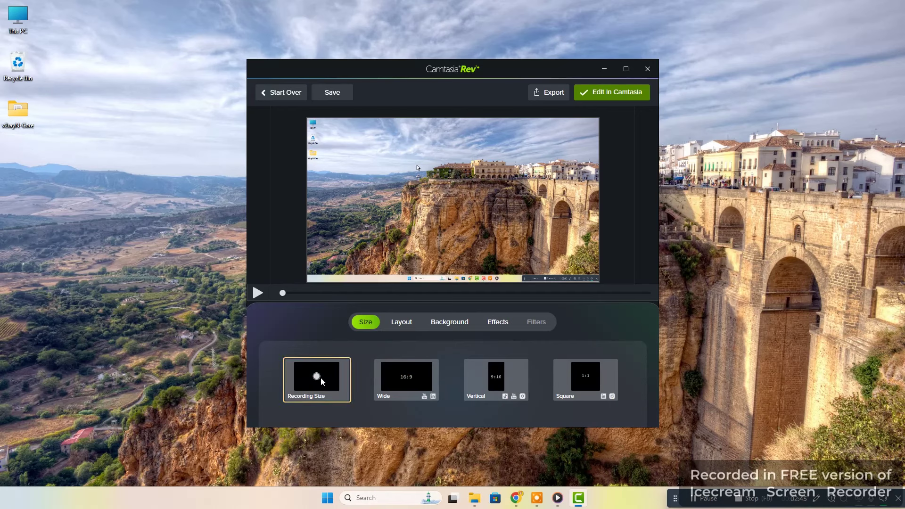
left_click(616, 94)
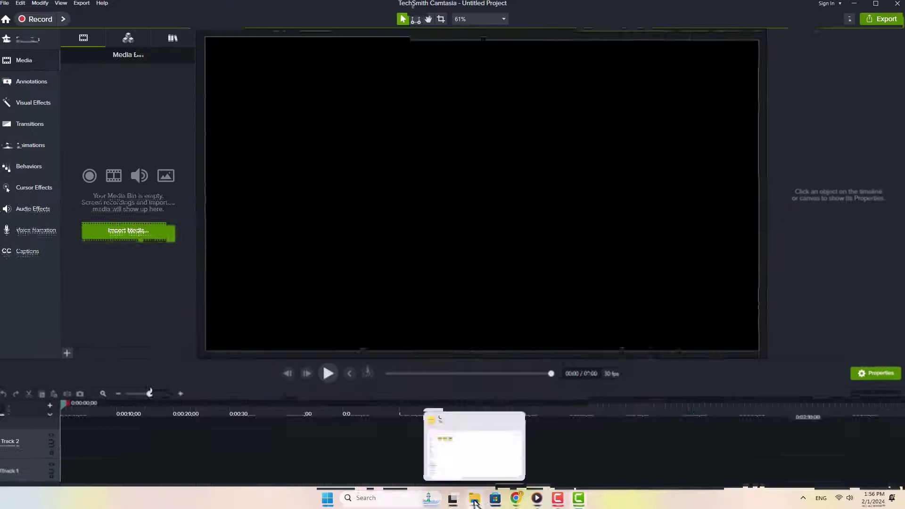
Step: Switch to File Explorer, open the Camtasia folder in Documents and examine the saved recordings
left_click(475, 497)
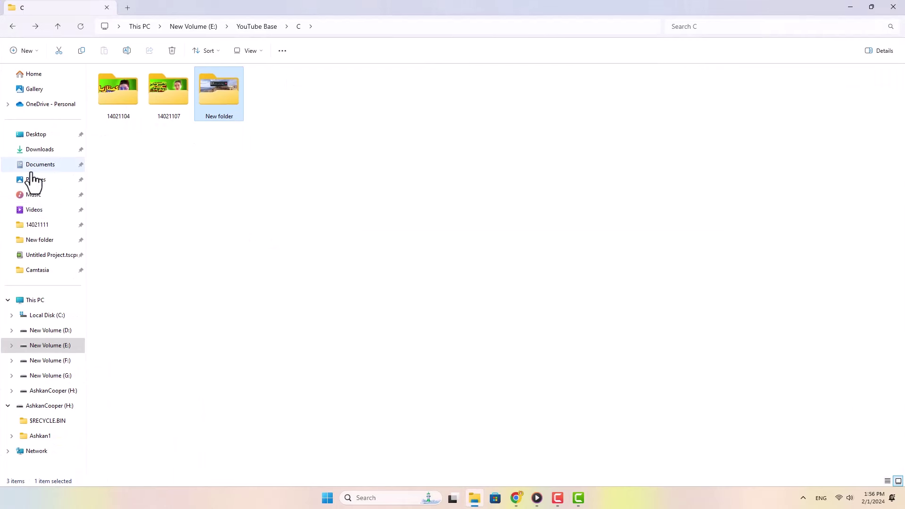
left_click(44, 166)
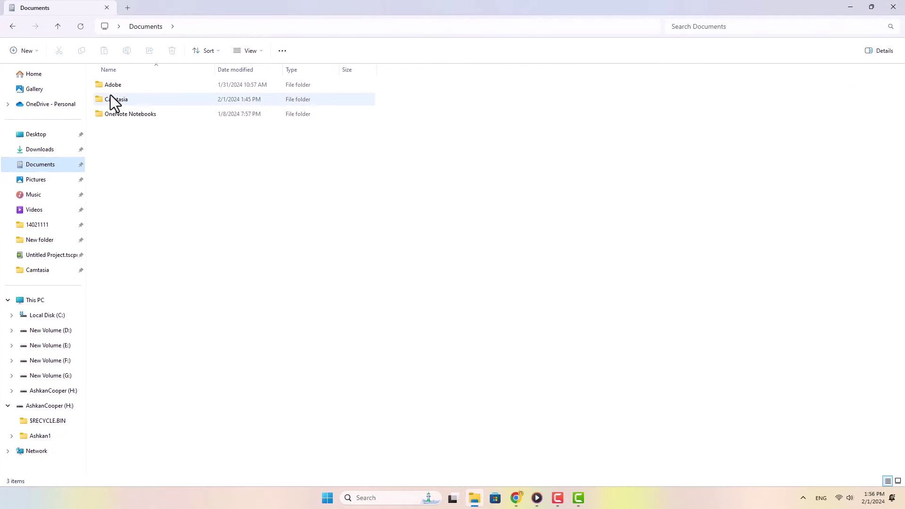
double_click(130, 101)
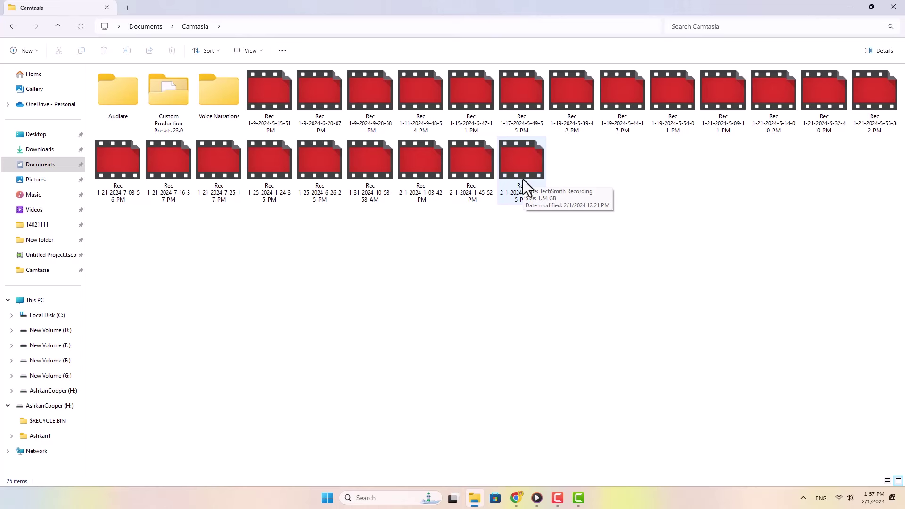
left_click_drag(581, 256, 101, 141)
left_click(532, 94)
left_click(575, 95)
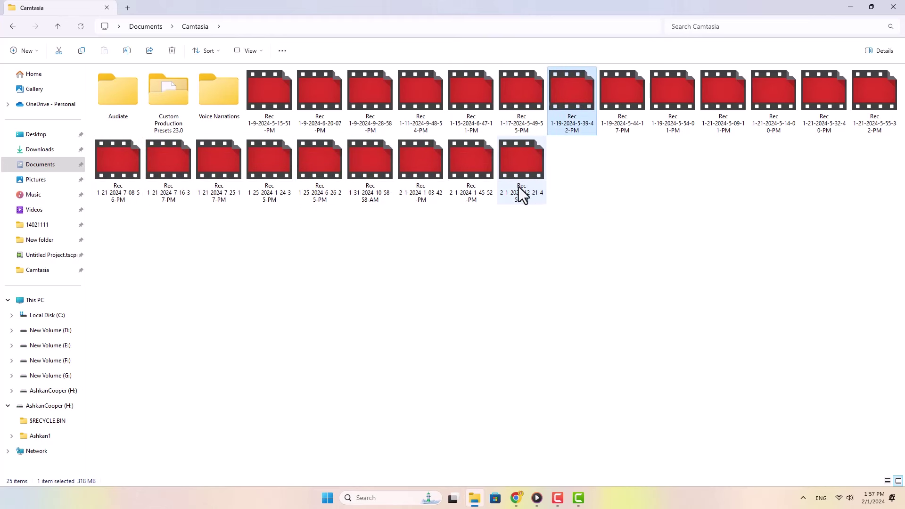
Step: Go back to Documents and reopen its Camtasia folder to check where the recordings are stored
left_click(42, 167)
double_click(121, 100)
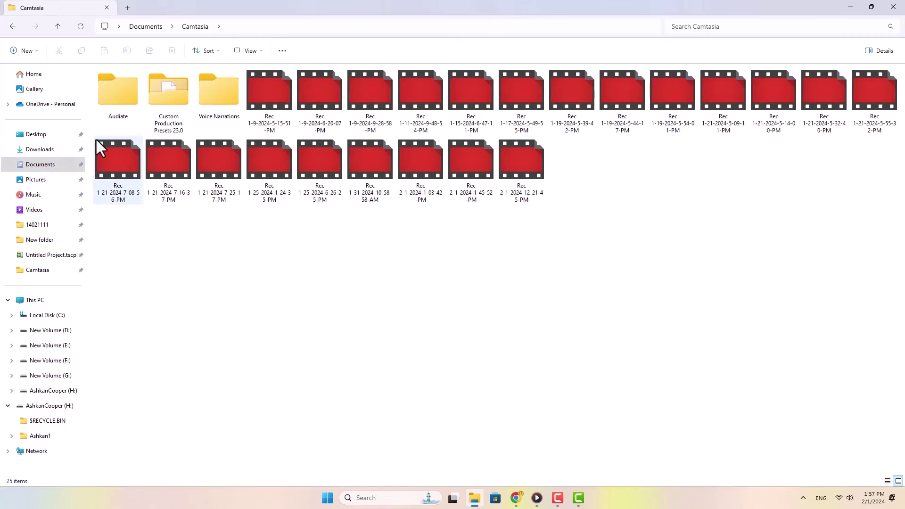
left_click(40, 166)
double_click(116, 98)
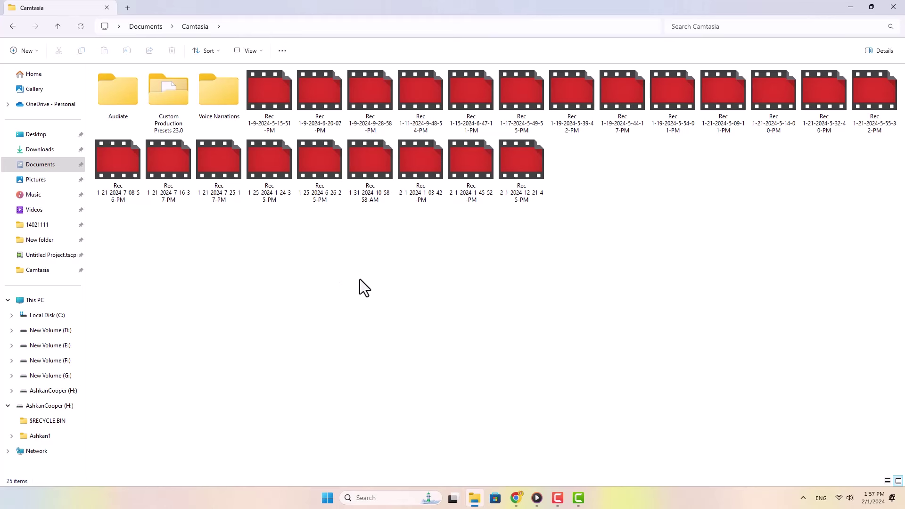
left_click(33, 166)
double_click(120, 99)
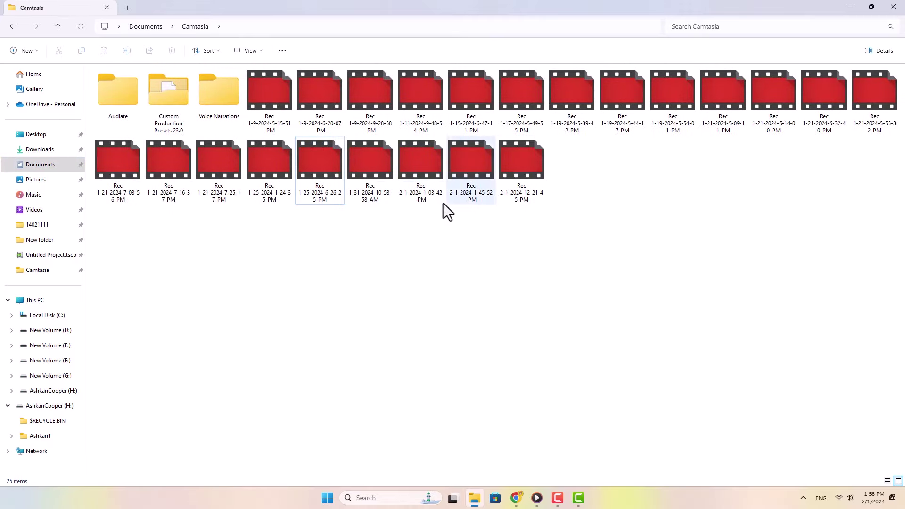
double_click(315, 160)
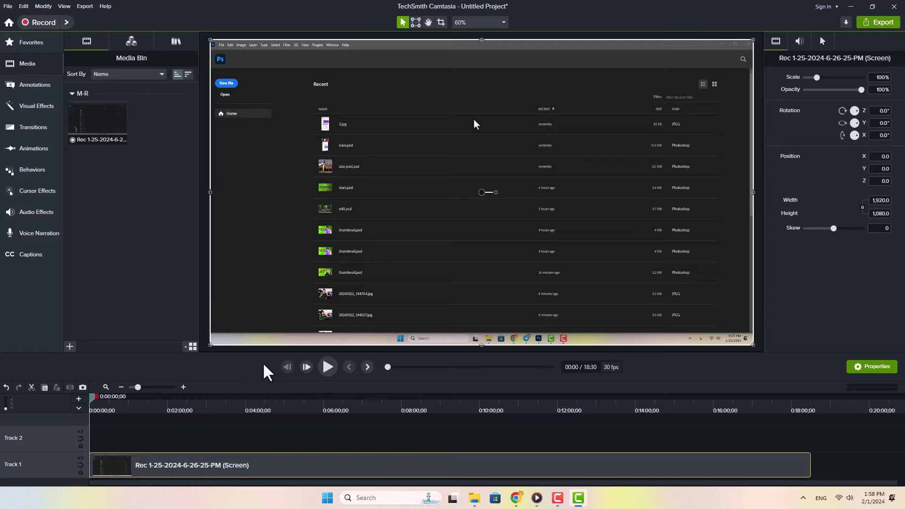
left_click_drag(95, 403, 458, 401)
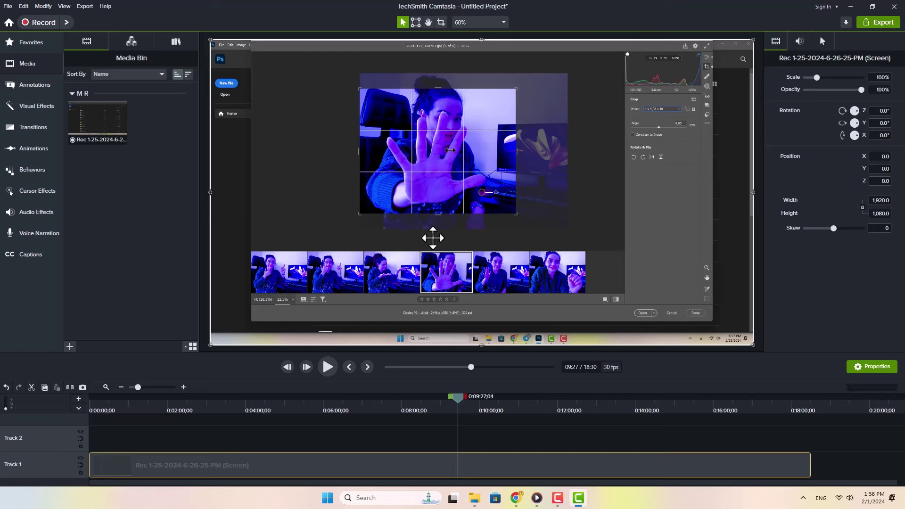
left_click_drag(460, 406, 91, 408)
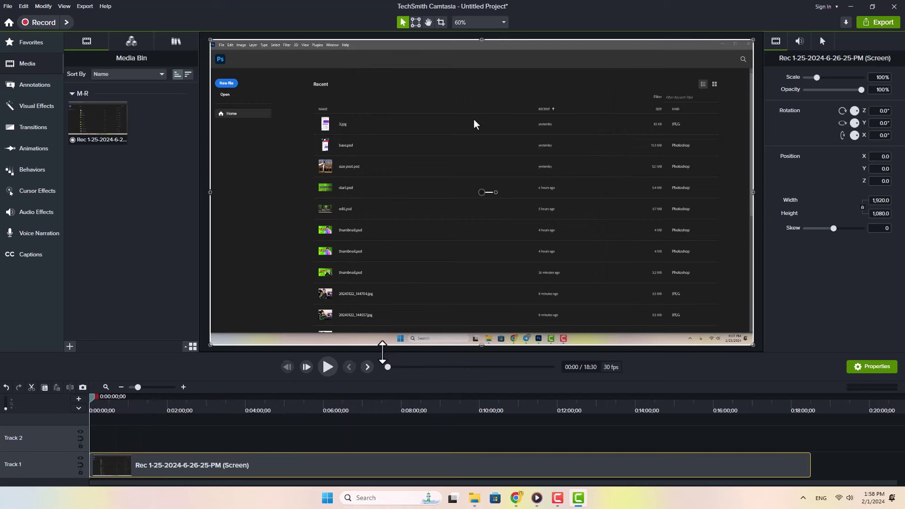
left_click_drag(383, 353, 388, 282)
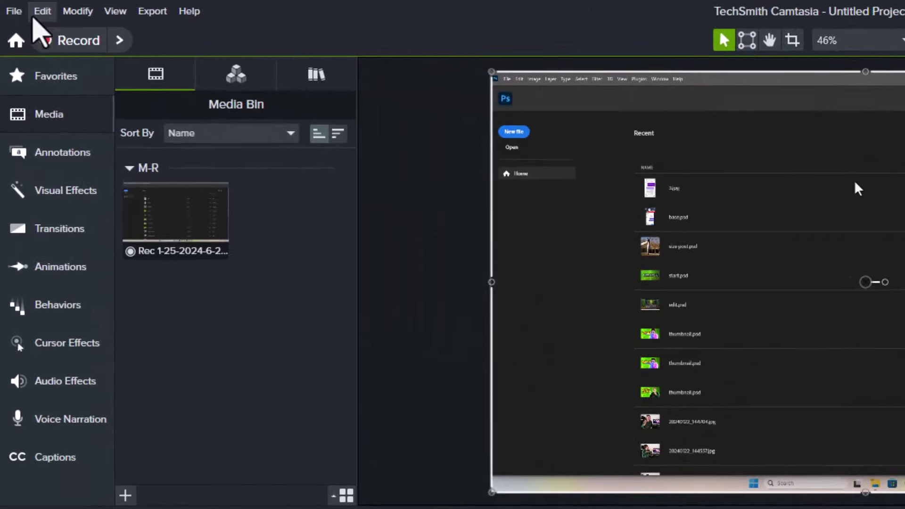
Step: Open the program preferences and review the Program, Timing, Partners, Shortcuts, Project and Advanced settings
left_click(34, 17)
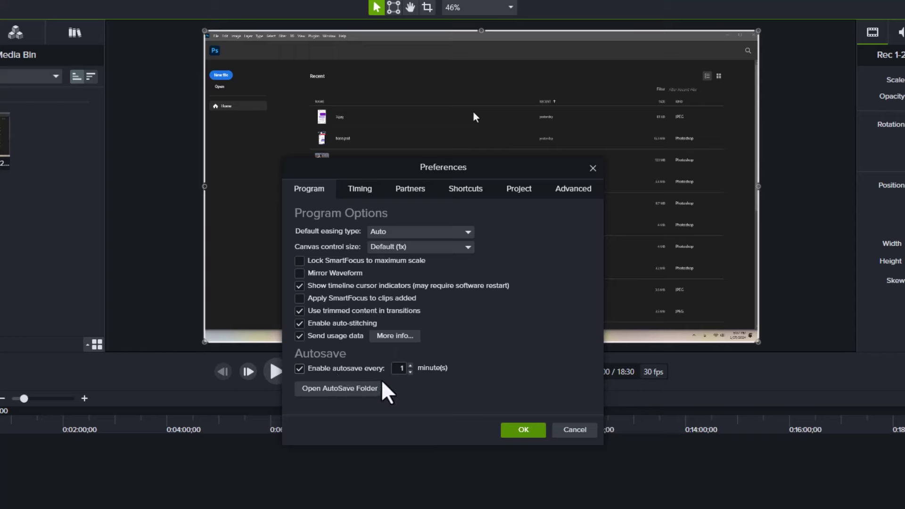
left_click(349, 171)
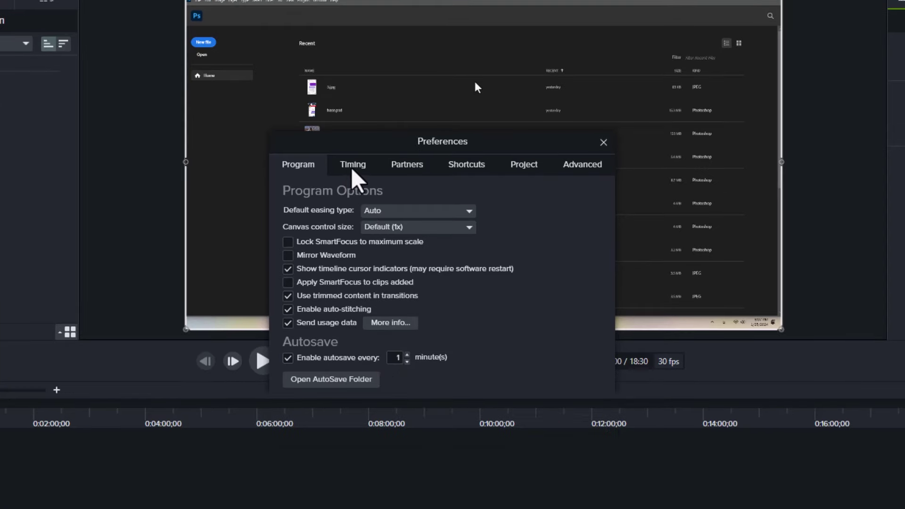
left_click(404, 174)
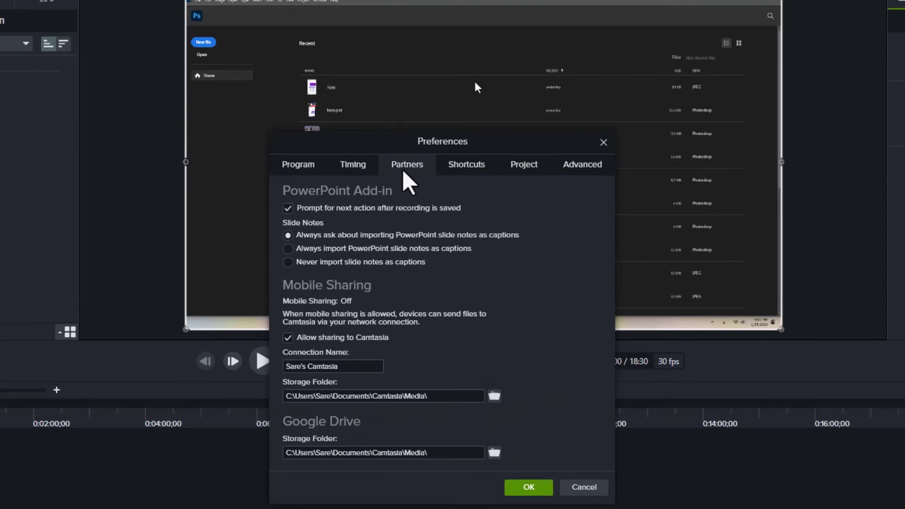
left_click(469, 169)
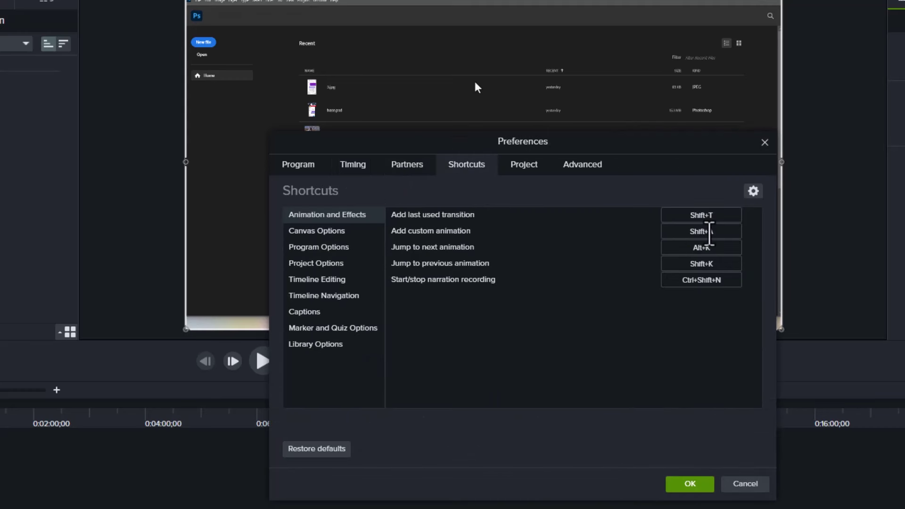
left_click(523, 165)
left_click(583, 165)
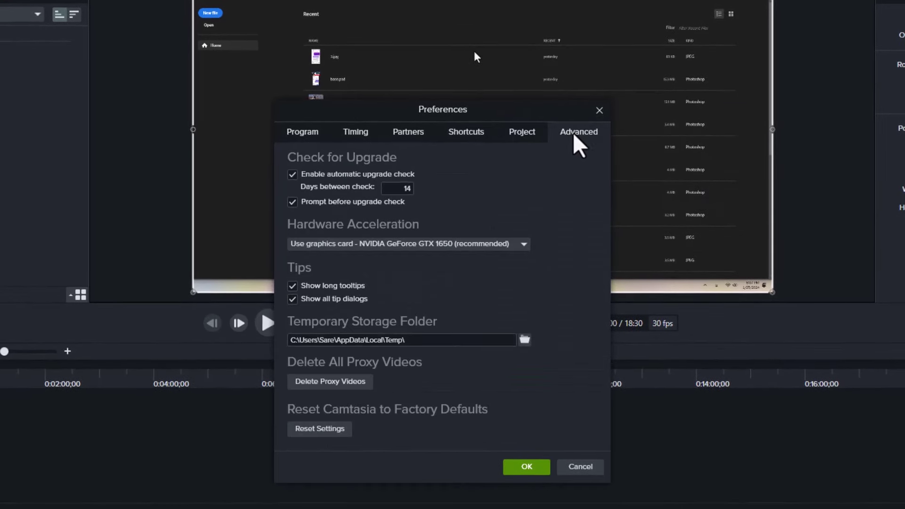
Step: Return to the default Project settings in the preferences and examine the available canvas dimensions
left_click(520, 135)
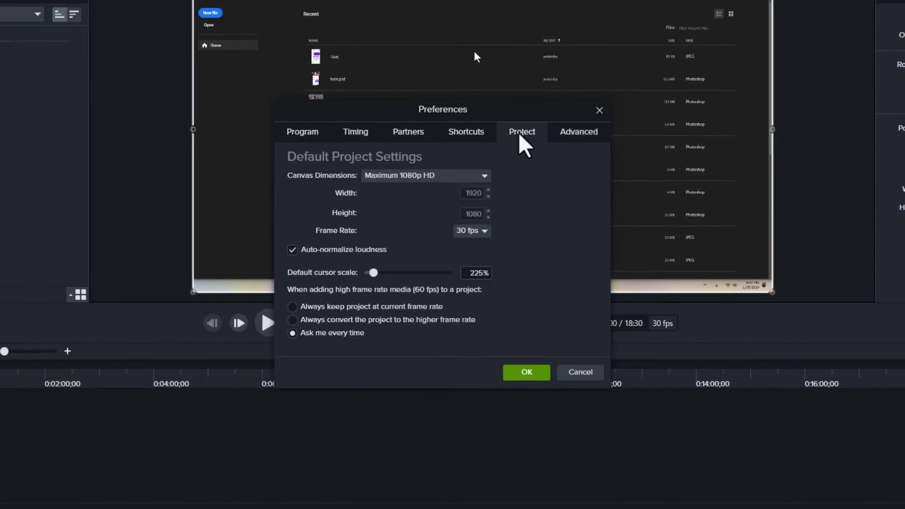
left_click(416, 180)
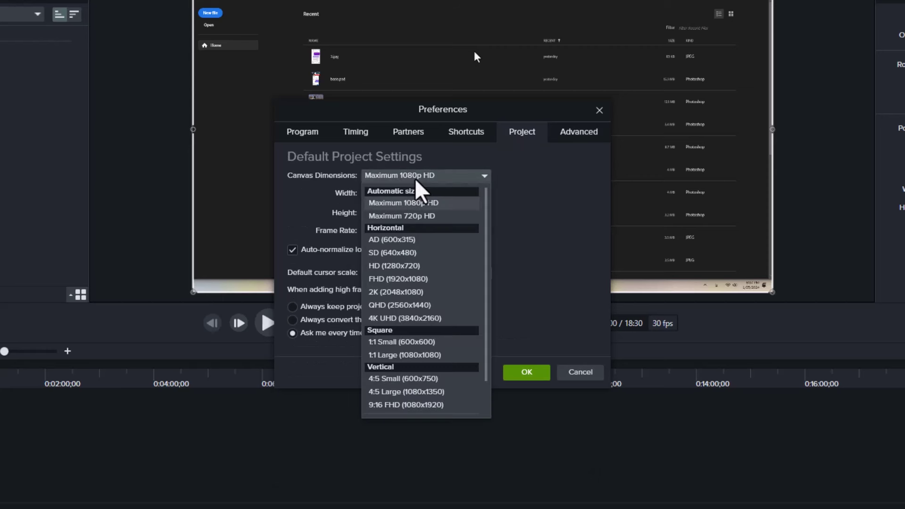